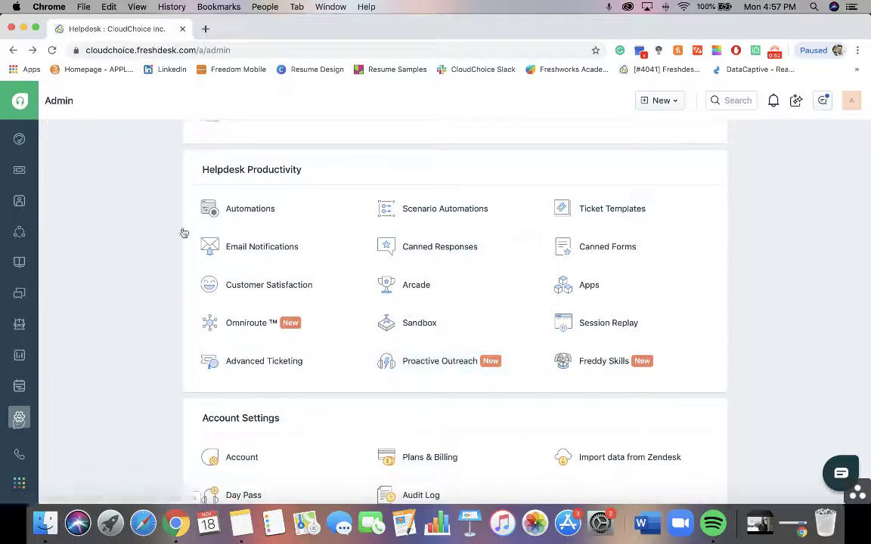
click(438, 365)
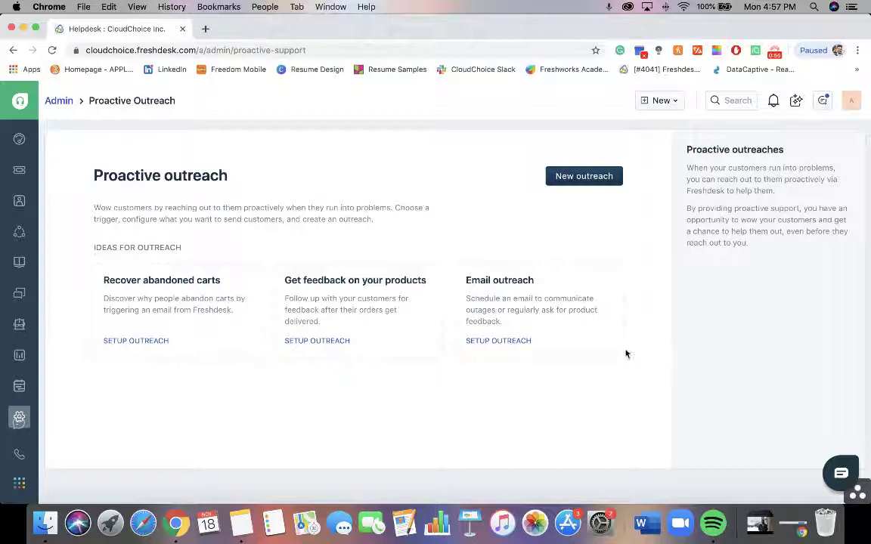
click(602, 286)
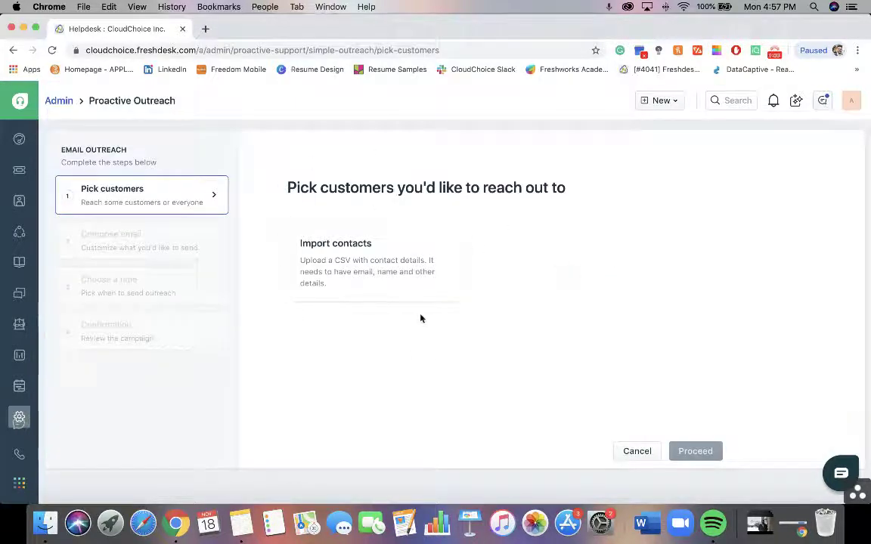
click(14, 50)
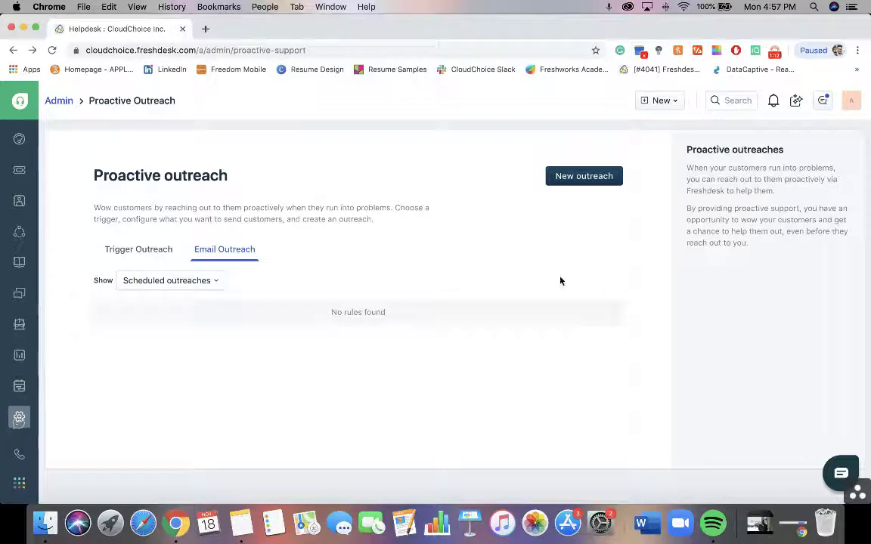
click(14, 50)
Open Proactive Outreach in the admin settings and start setting up a Recover abandoned carts outreach
scroll(208, 314, down, 5)
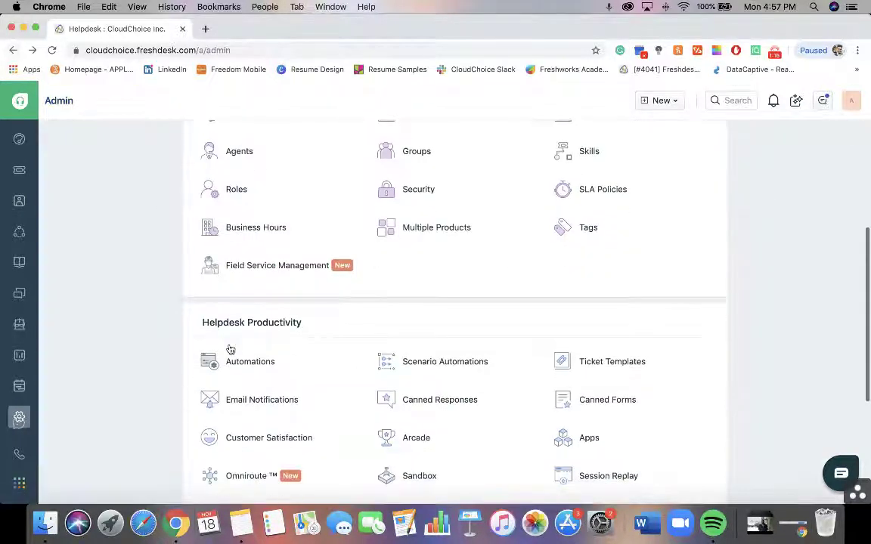
scroll(362, 317, down, 4)
click(451, 375)
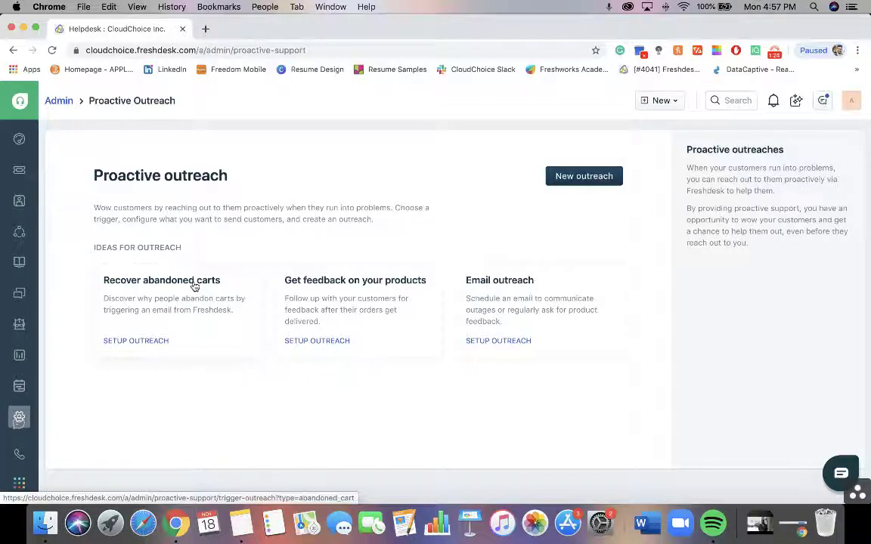
click(195, 286)
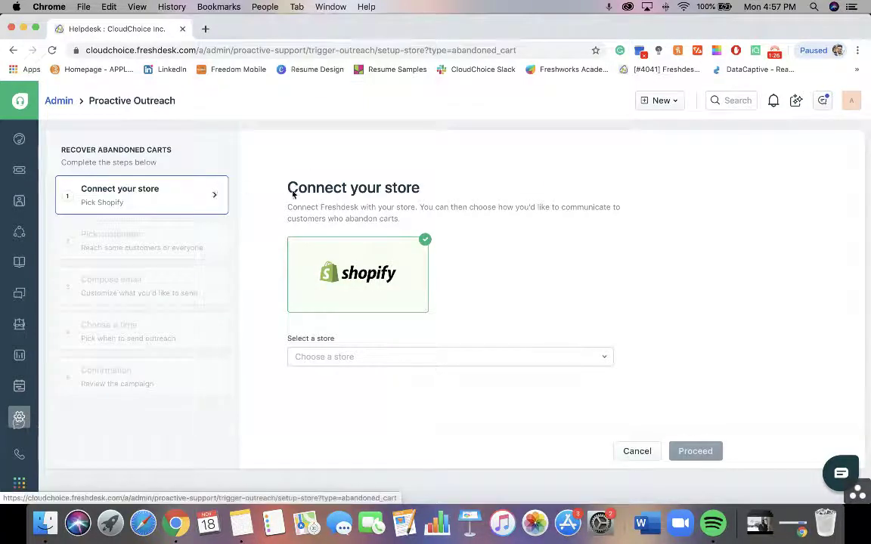
Connect the Shopify store herodogfoodtest.myshopify.com and proceed to picking customers
click(399, 357)
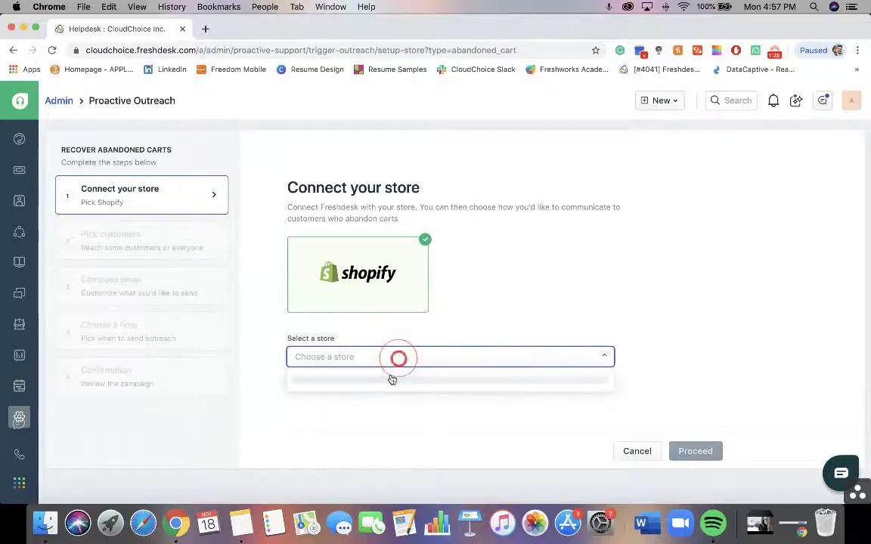
click(388, 383)
click(699, 455)
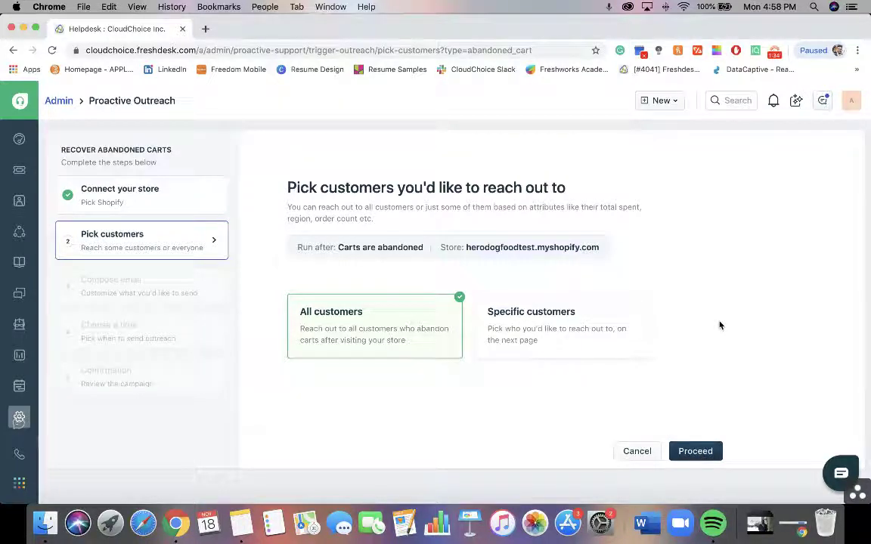
Compare the Specific customers option, keep All customers as the outreach audience, and proceed to composing the email
click(564, 346)
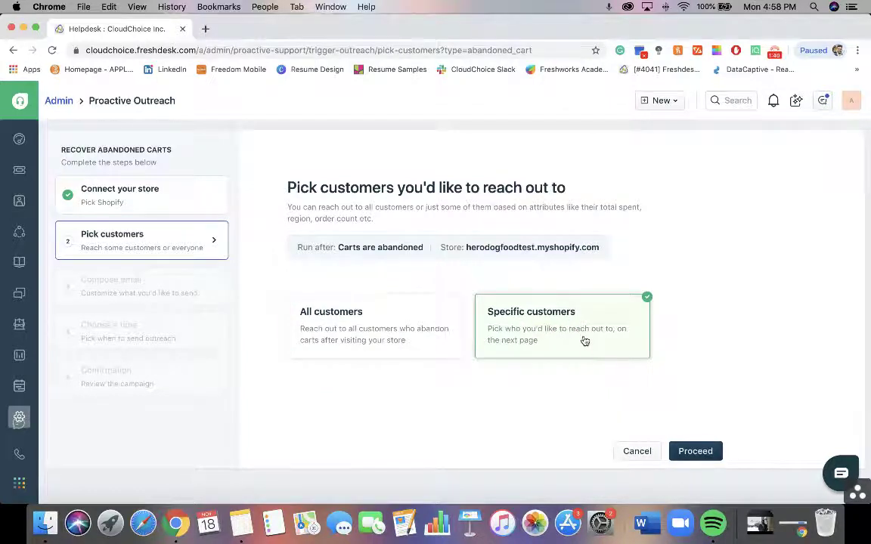
click(451, 343)
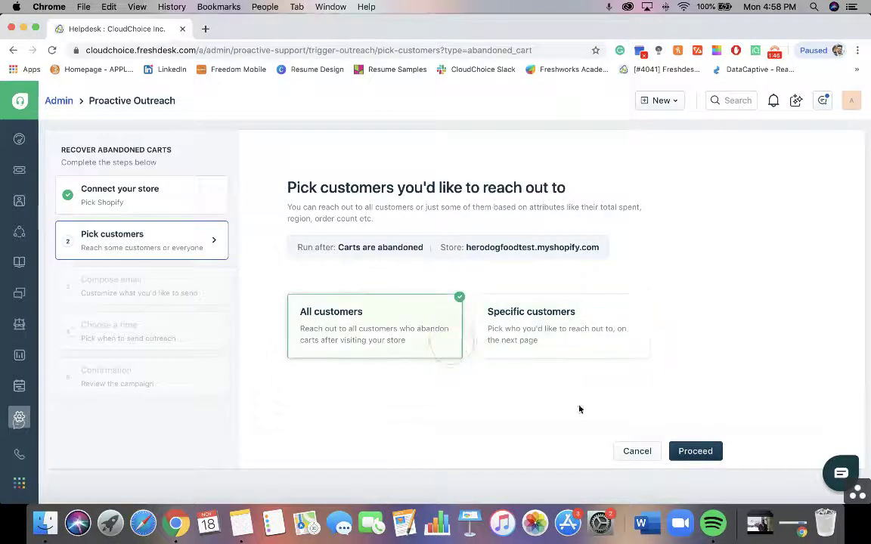
click(693, 453)
Enter TEST as both the subject and the message of the outreach email
click(521, 327)
text(TEST)
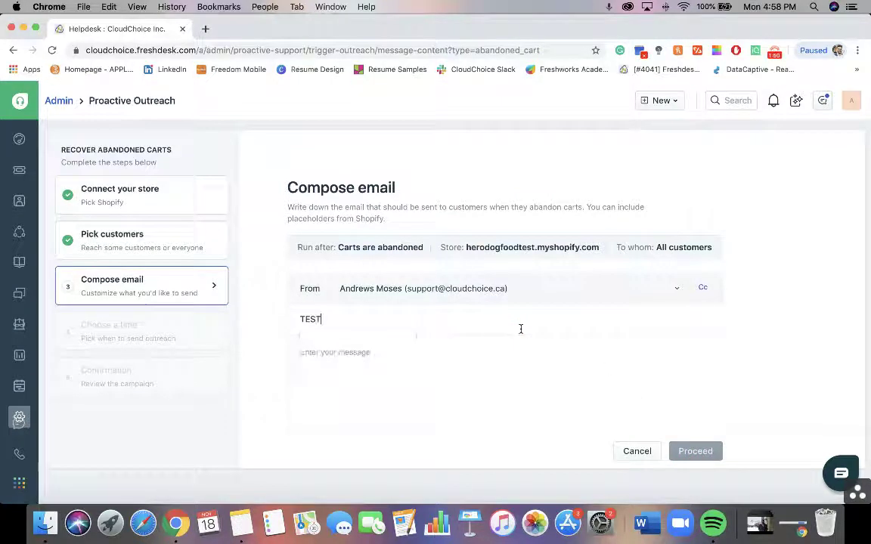
click(400, 376)
text(TEST)
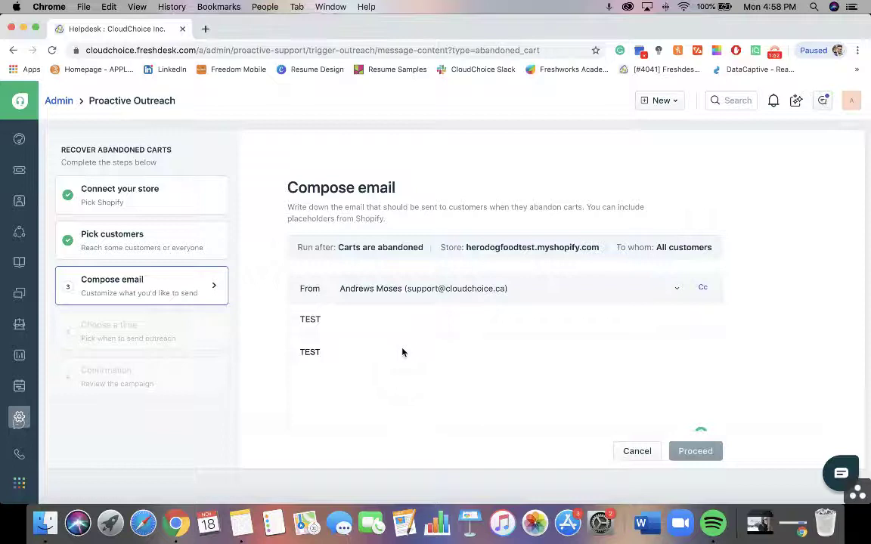
Look through the sender addresses available for the outreach email without changing the selection
scroll(815, 343, down, 5)
scroll(563, 331, up, 5)
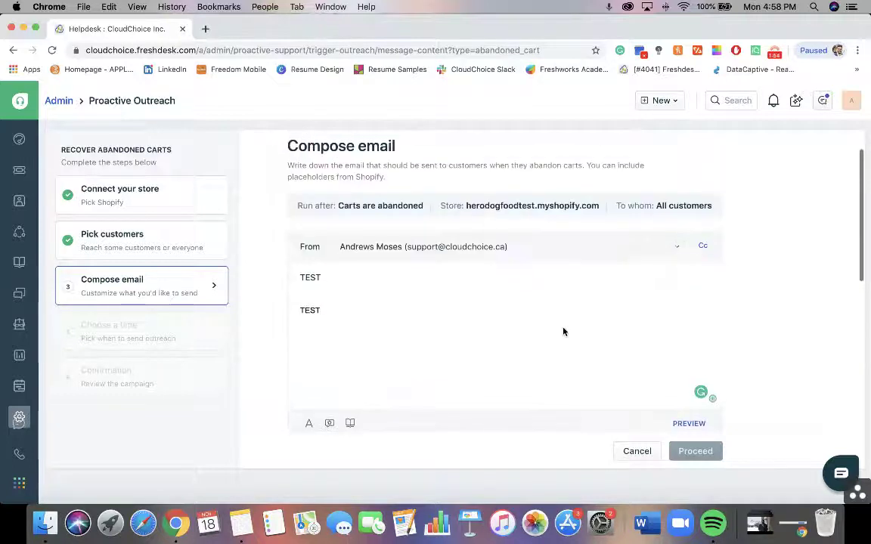
click(442, 243)
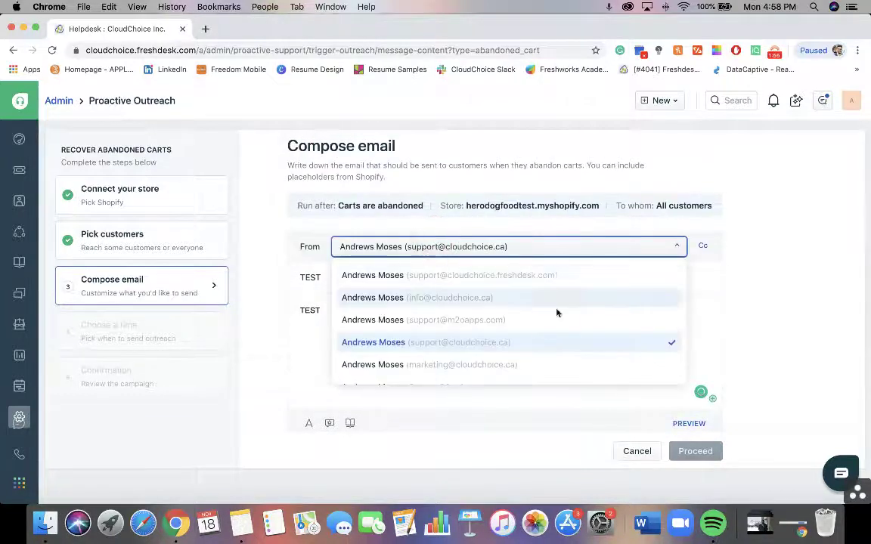
click(804, 292)
In the ticket properties, fill in the phone number and set the service location to Ontario
scroll(569, 383, down, 3)
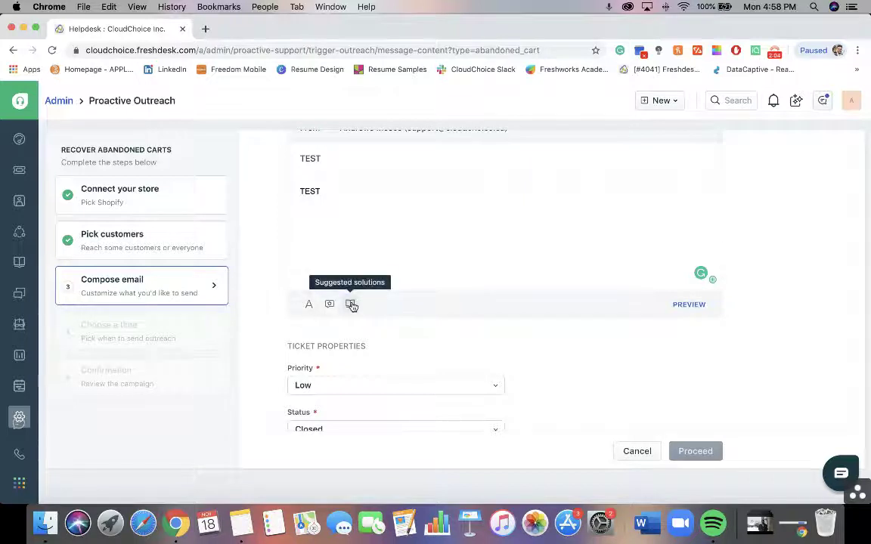
scroll(588, 377, down, 3)
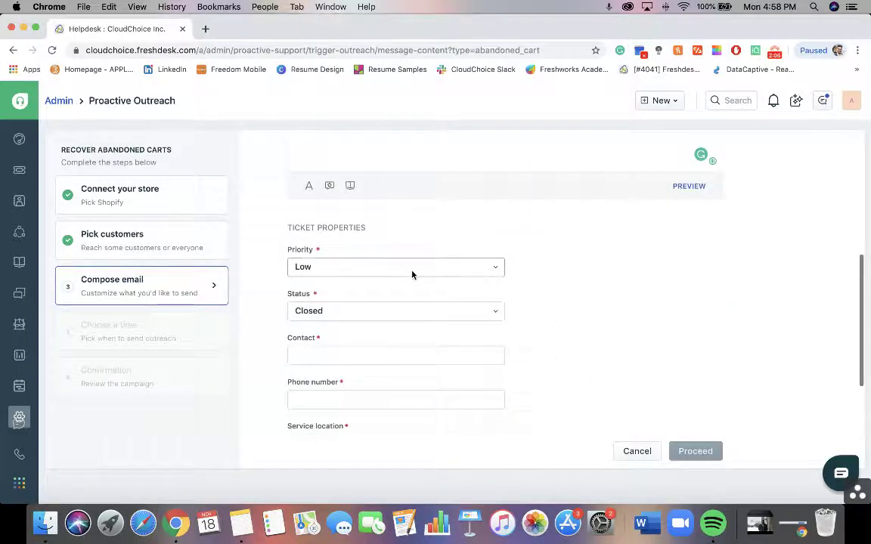
scroll(472, 295, down, 3)
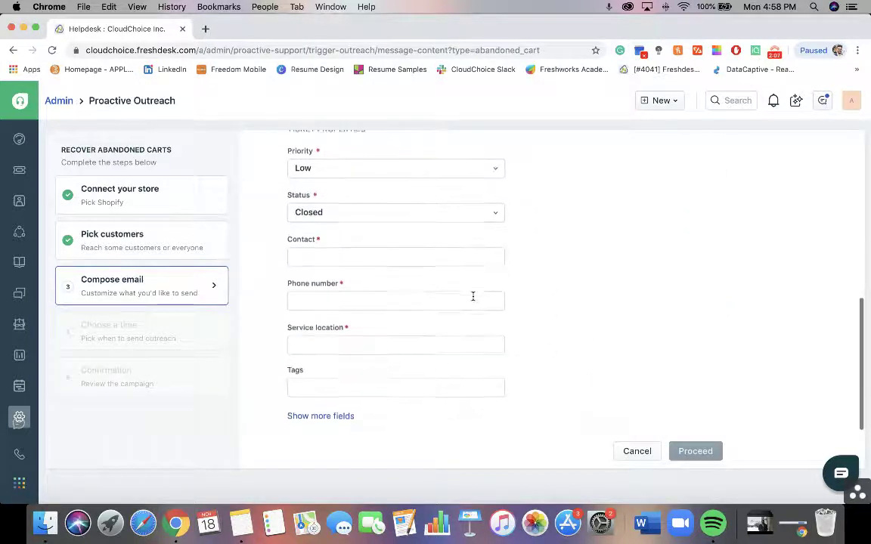
click(371, 288)
text(0000)
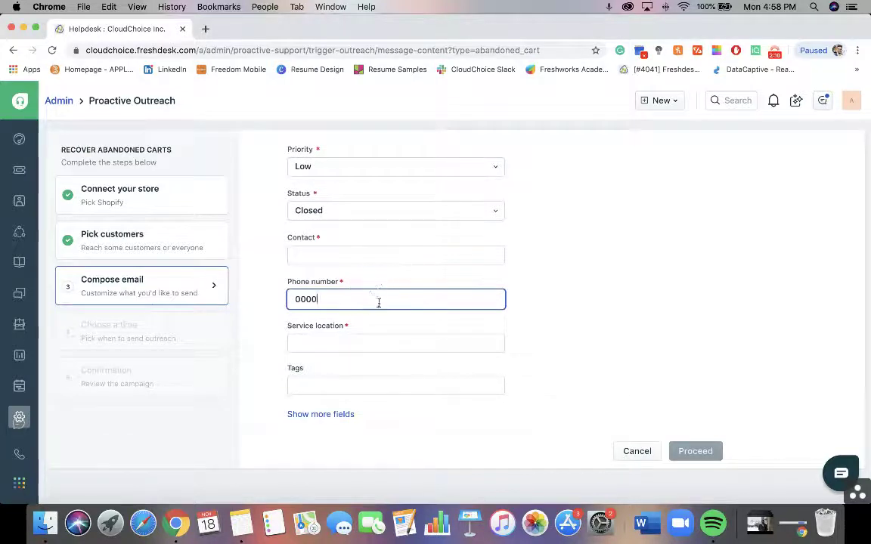
click(381, 343)
text(00000)
key(BackSpace)
key(BackSpace)
key(BackSpace)
text(Ontario)
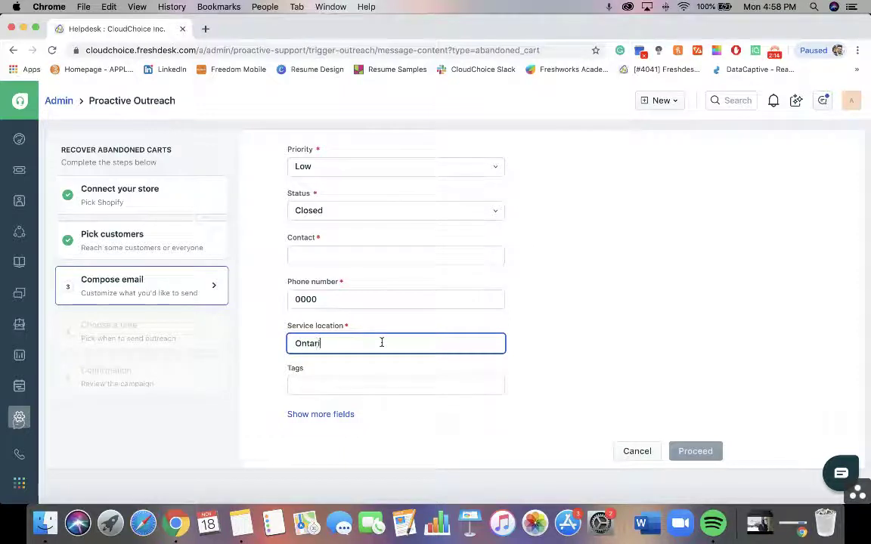
click(548, 356)
Fill in the required Contact ticket property with 0000 and proceed to choosing a send time
scroll(514, 270, up, 10)
click(466, 251)
scroll(577, 299, up, 2)
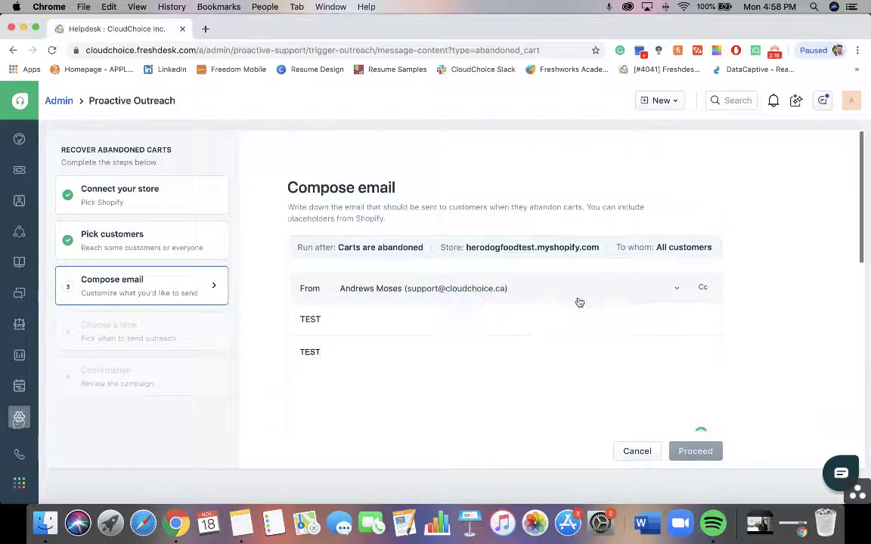
scroll(577, 300, down, 10)
scroll(492, 412, down, 1)
scroll(384, 357, up, 3)
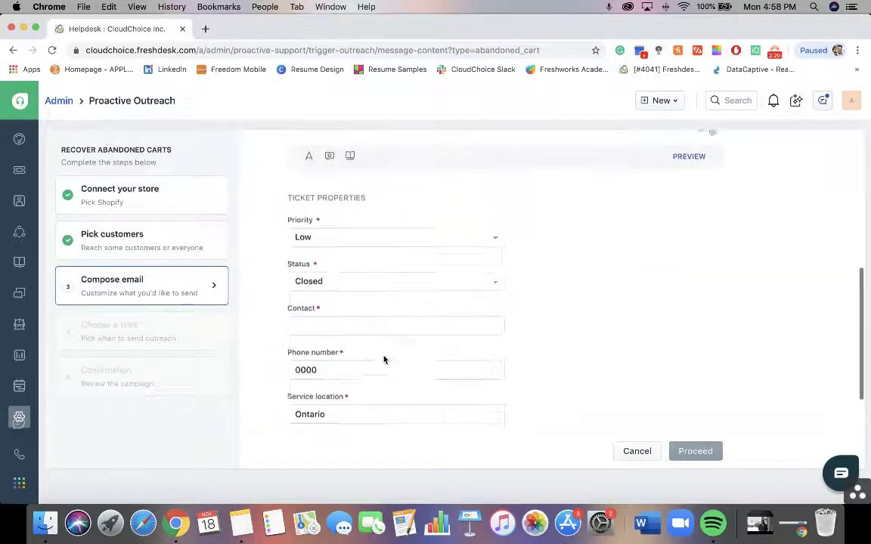
click(397, 334)
text(0000)
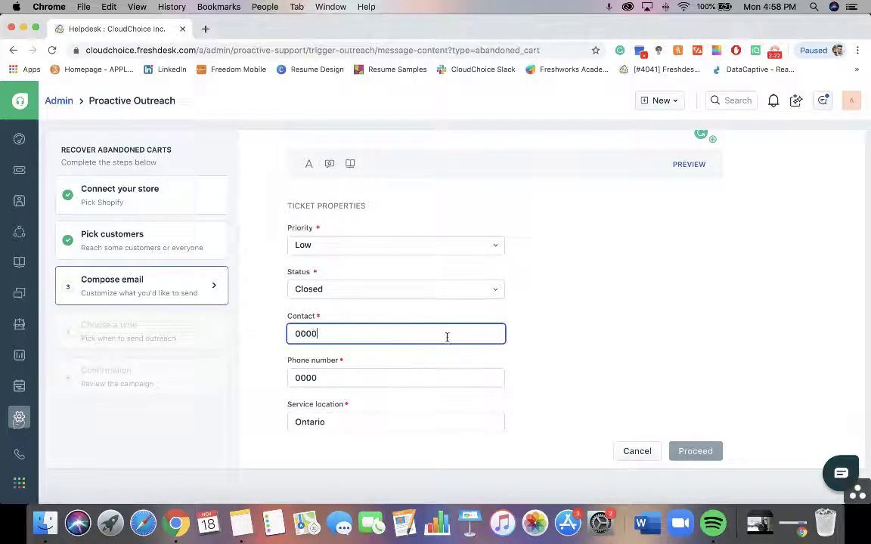
click(602, 317)
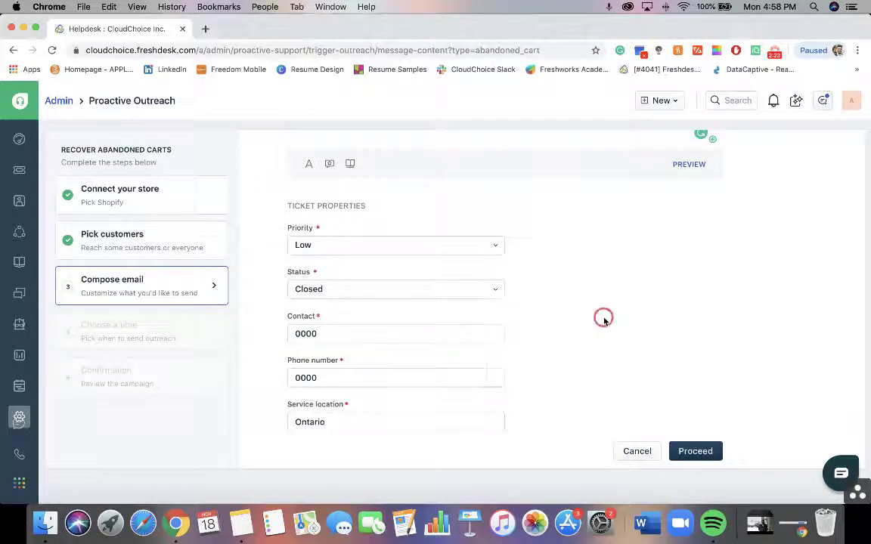
click(714, 454)
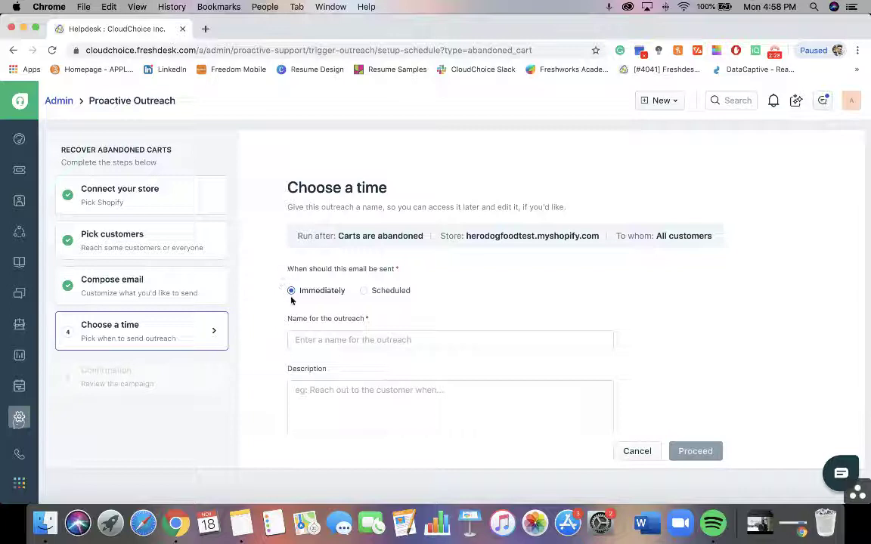
Try the Scheduled sending option to view its fields, and set the email back to Immediately
click(376, 294)
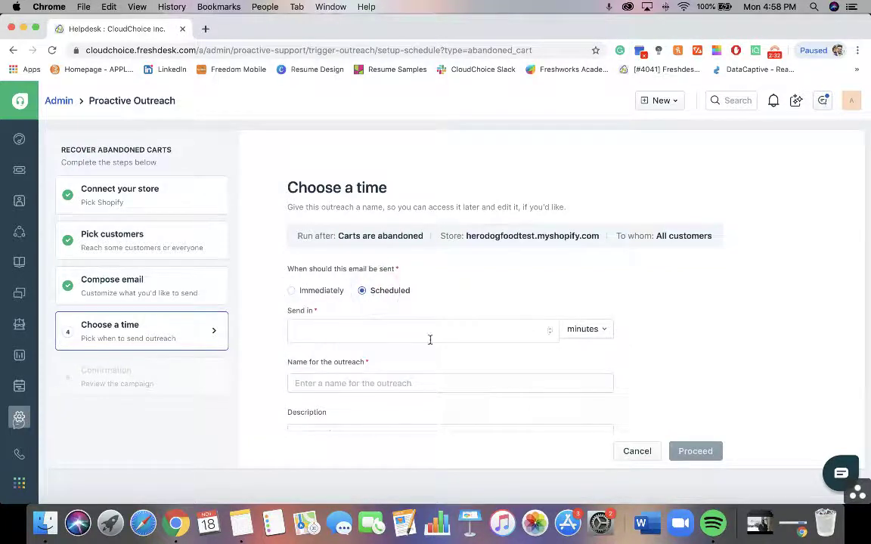
scroll(430, 337, down, 3)
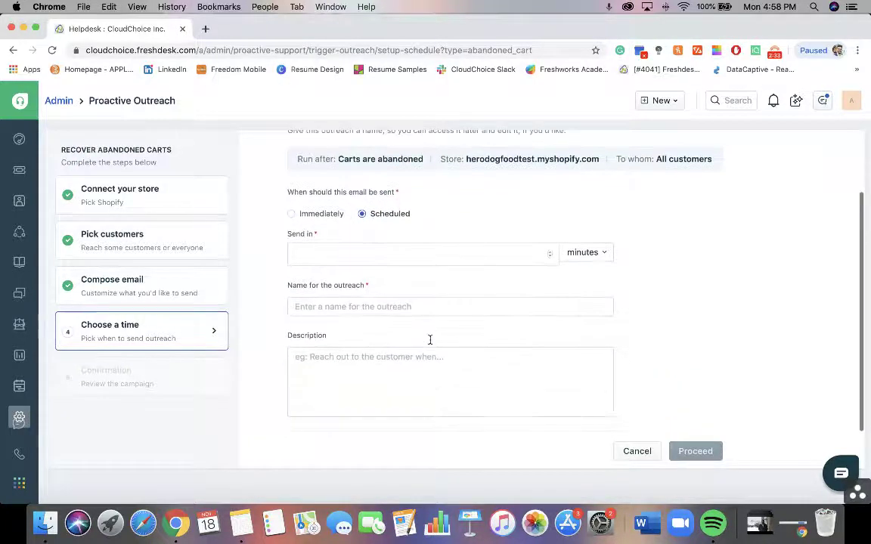
click(305, 215)
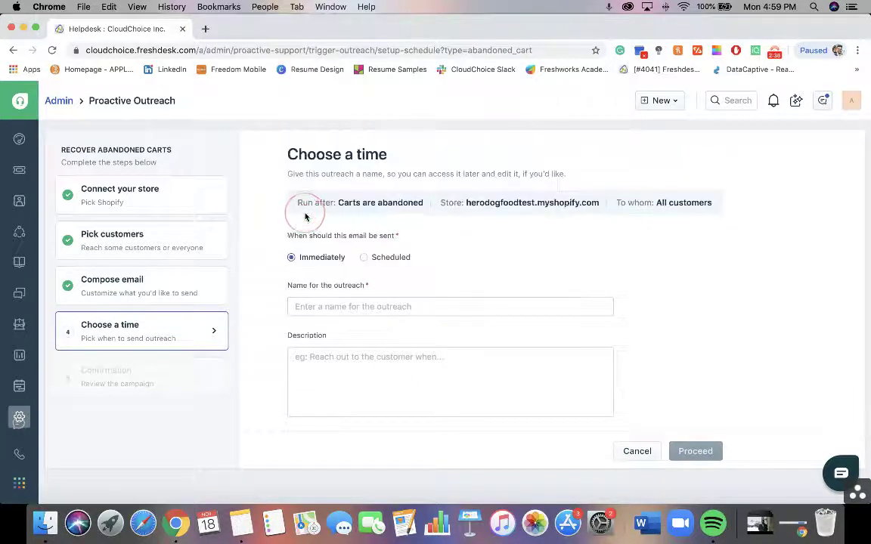
Name the outreach Test, leave the description empty, and proceed to the confirmation
scroll(563, 276, down, 4)
click(440, 189)
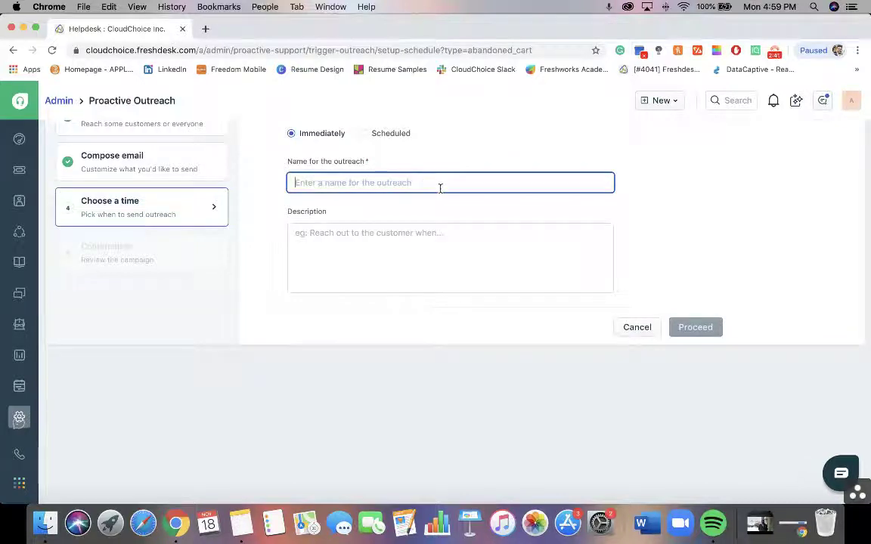
text(Test)
click(437, 243)
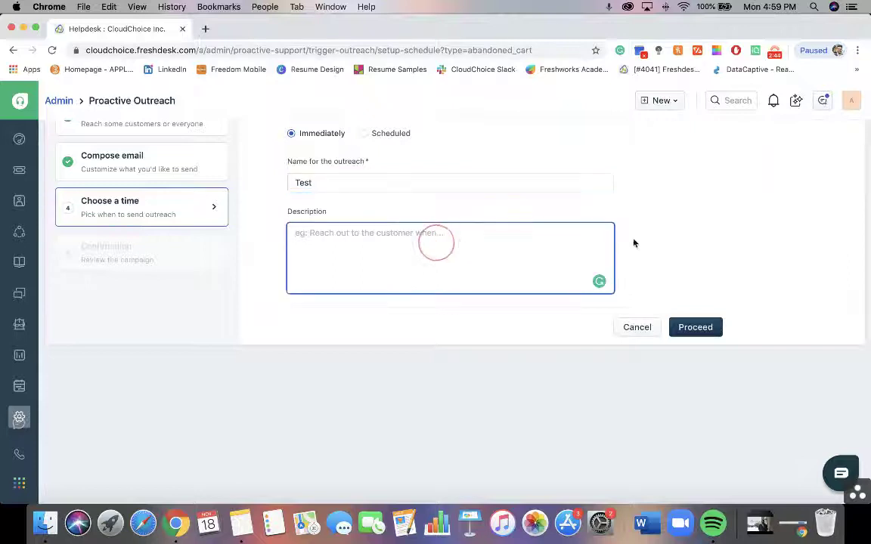
scroll(721, 247, up, 1)
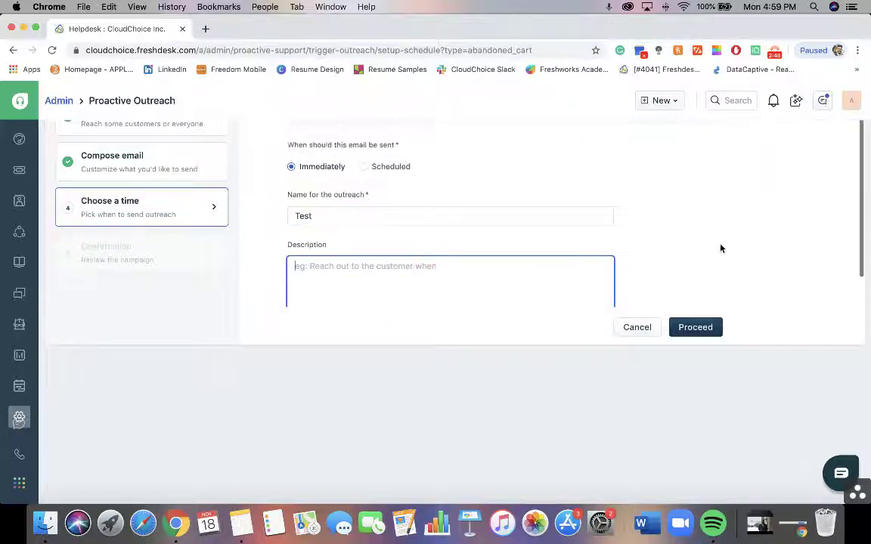
click(695, 329)
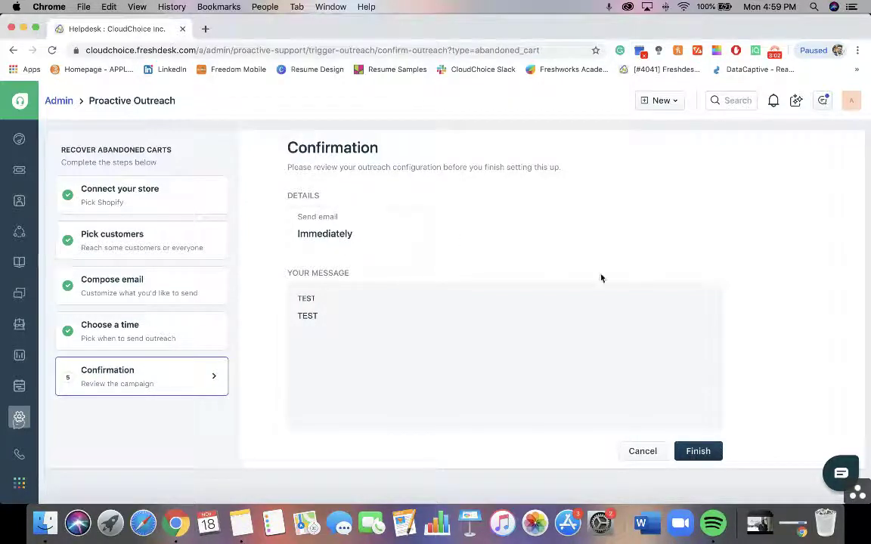
Finish creating the abandoned cart outreach and reload the Proactive Outreach page
click(690, 450)
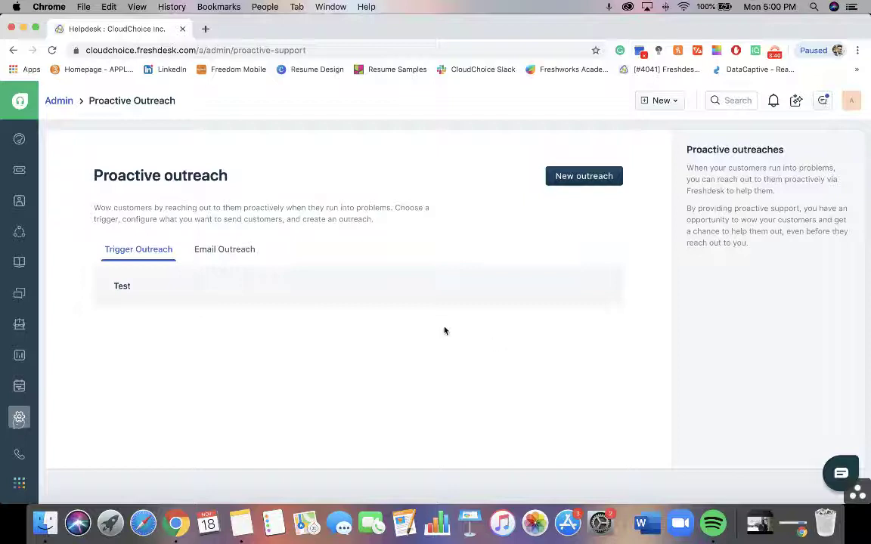
click(52, 50)
click(52, 50)
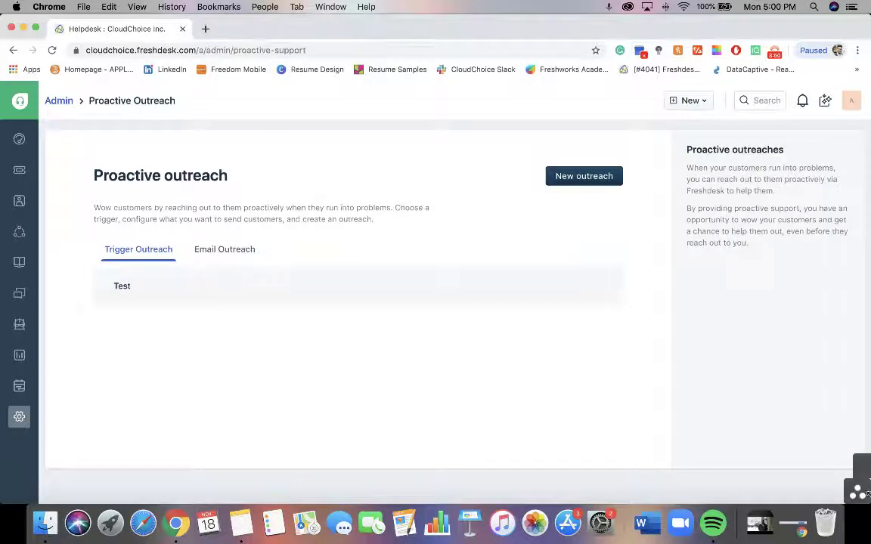
mouse_move(867, 493)
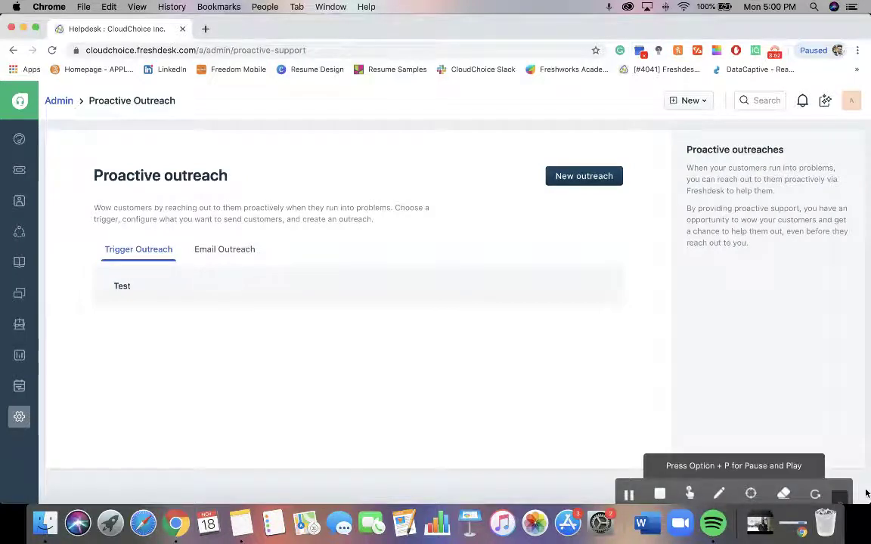